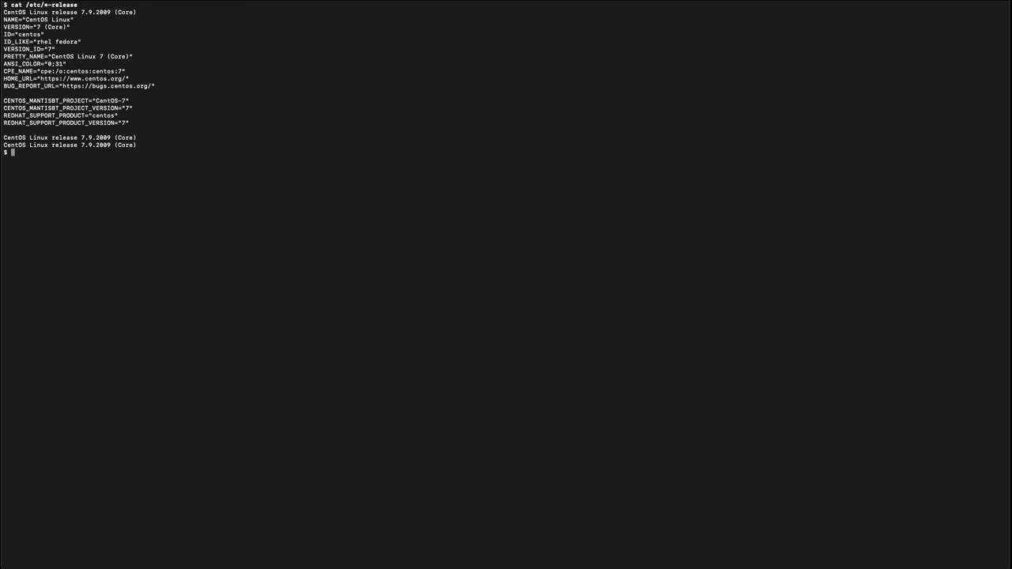
# Step: Download the client-tools-for-rhel-7-server repo file and the RPM-GPG-KEY-redhat-release signing key with curl
pyautogui.write('curl -o /etc/yum.repos.d/client-tools-for-rhel-7-server.repo https://ftp.redhat.com/redhat/client-tools/client-tools-for-rhel-7-server.repo')
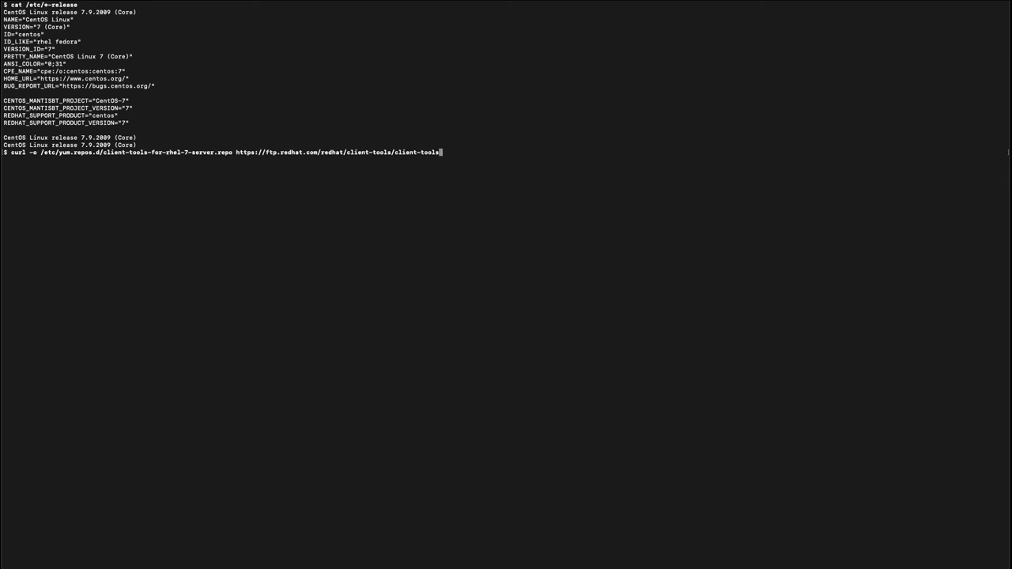
pyautogui.press('Return')
pyautogui.write('curl -o /etc/pki/rpm-gpg/RPM')
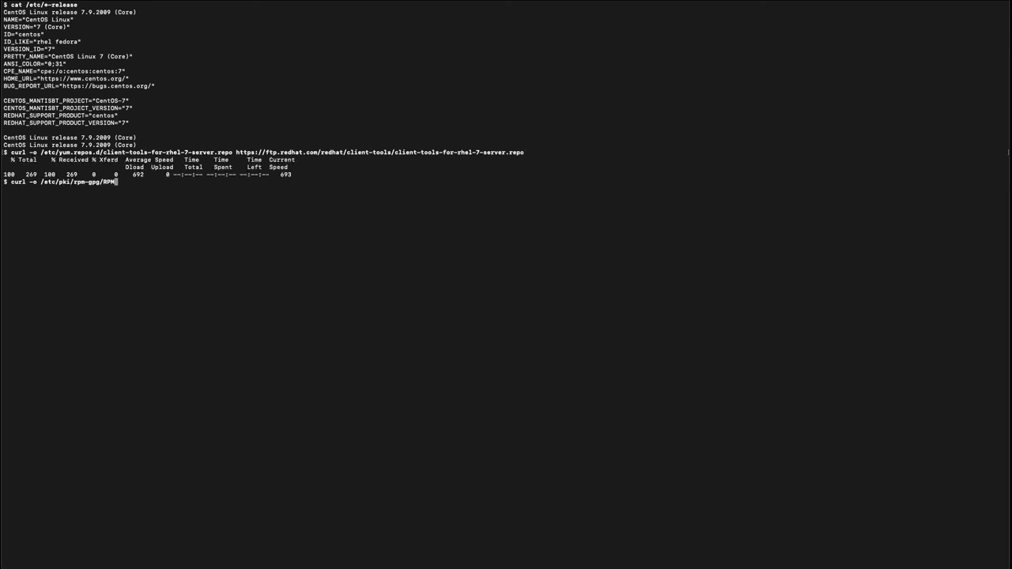
pyautogui.write('-GPG-KEY-redhat-release https://www.redhat.com/security/data/fd431d51.txt')
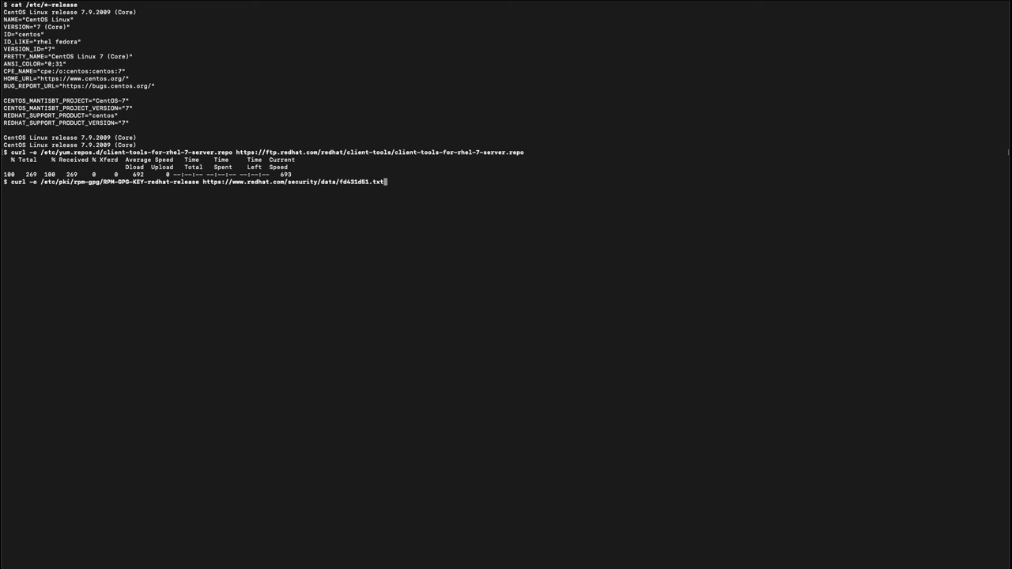
pyautogui.press('Return')
# Step: Install subscription-manager, insights-client, rhc and rhc-worker-script with yum, then clear the screen
pyautogui.write('yum install -y subscription-manager insights-client rhc rhc-worker-script')
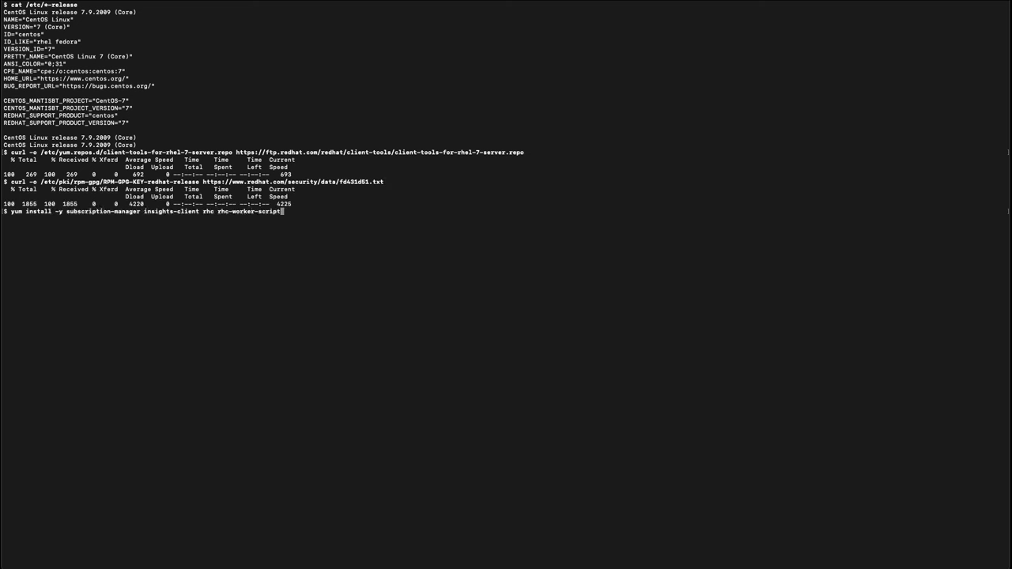
pyautogui.press('Return')
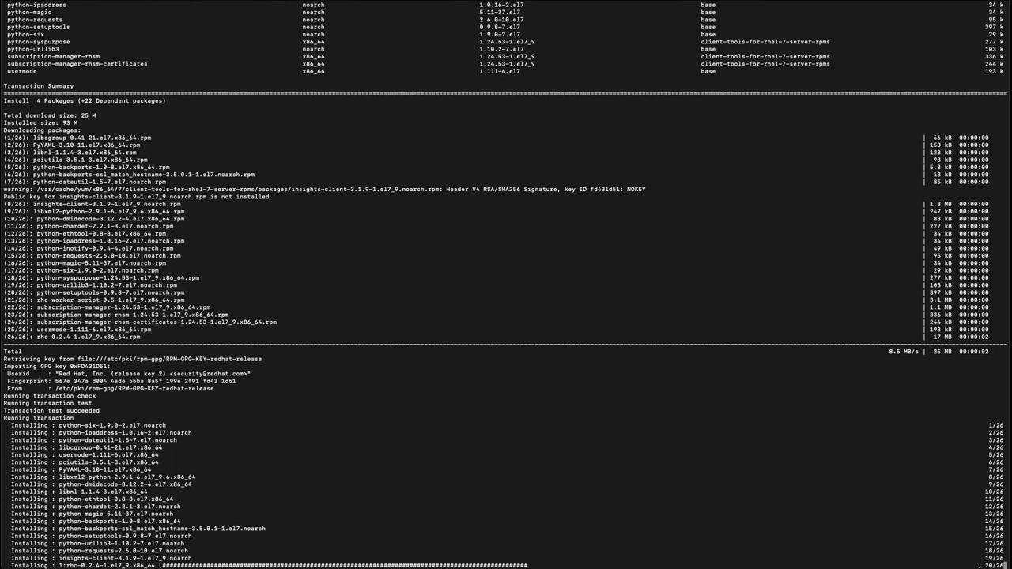
pyautogui.write('clear')
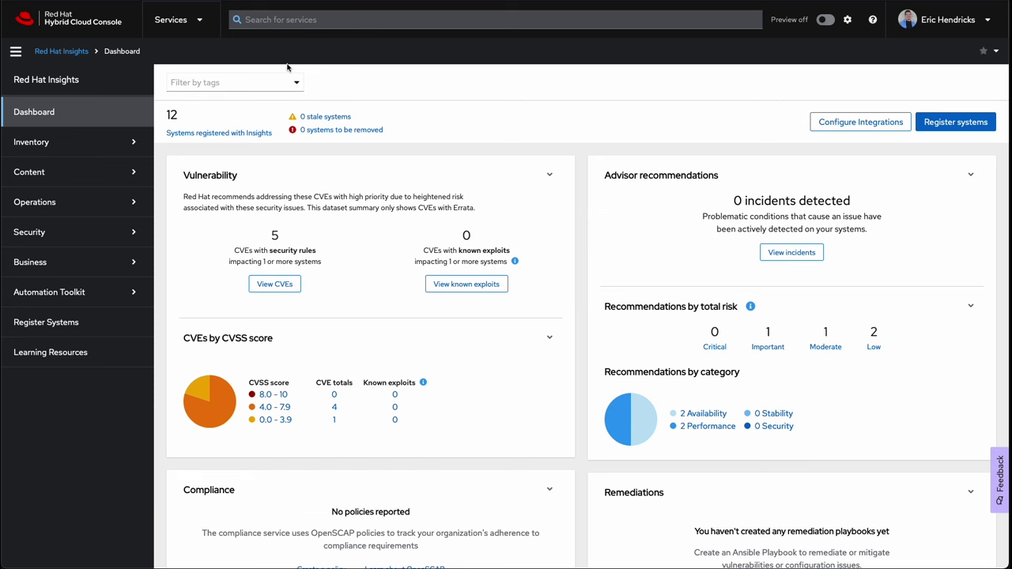
# Step: Go to Inventory > System Configuration > Activation Keys and select the organization ID
pyautogui.click(135, 143)
pyautogui.click(129, 228)
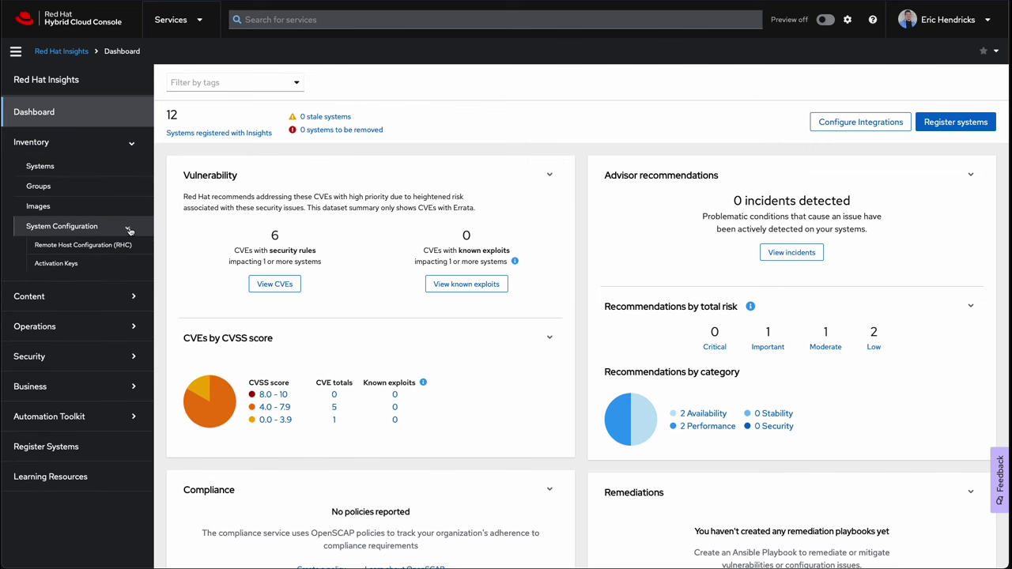
pyautogui.click(109, 269)
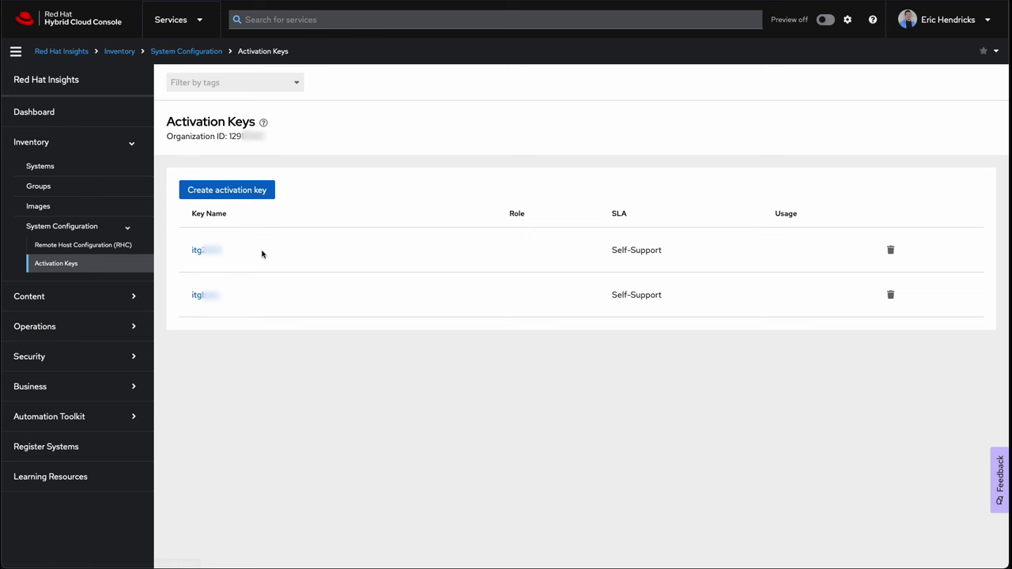
pyautogui.moveTo(231, 136); pyautogui.dragTo(300, 140)
pyautogui.click(300, 140)
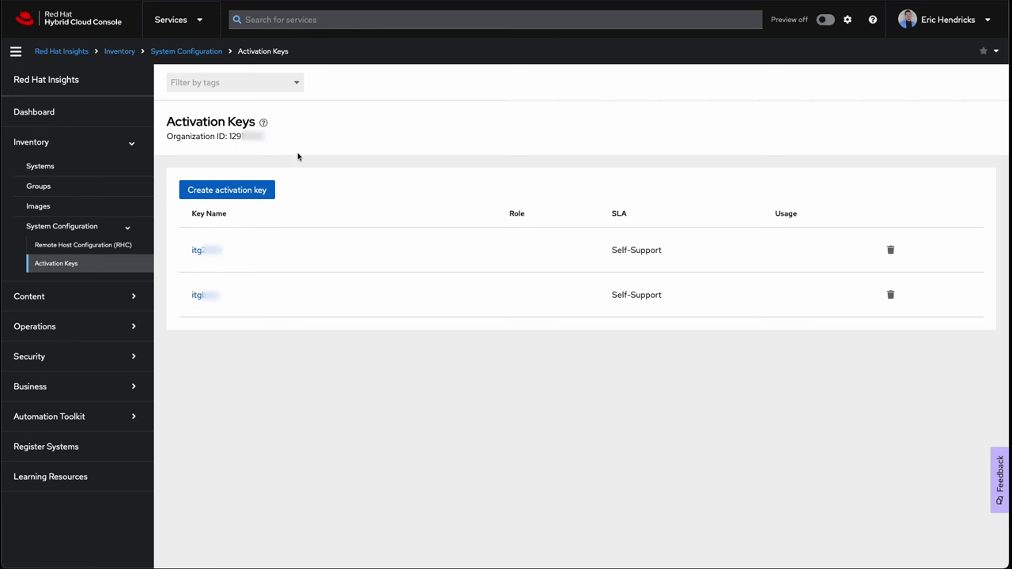
# Step: Start a new activation key named convert2rhel using the latest release workload
pyautogui.click(237, 197)
pyautogui.click(375, 213)
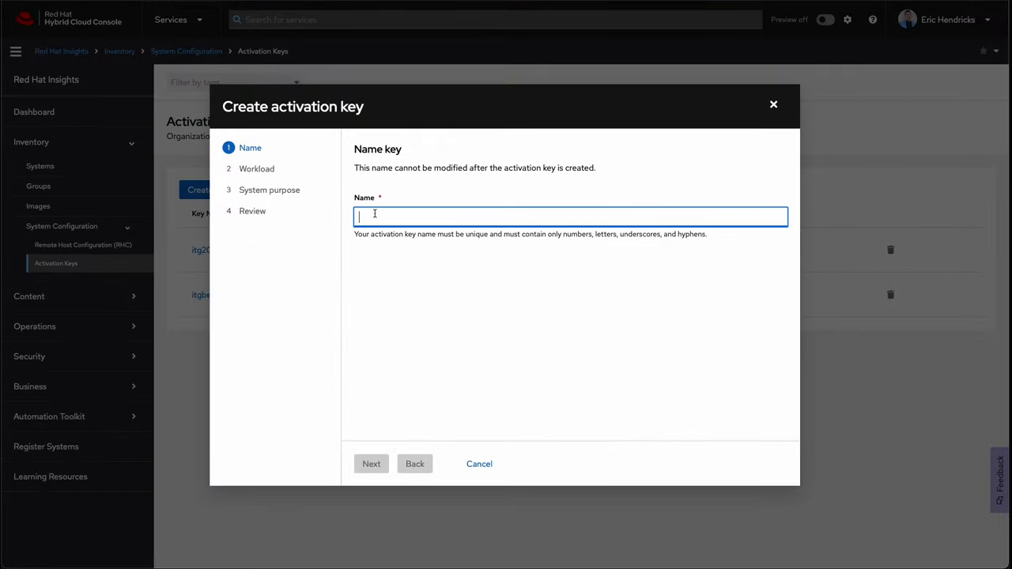
pyautogui.write('convert2rhel')
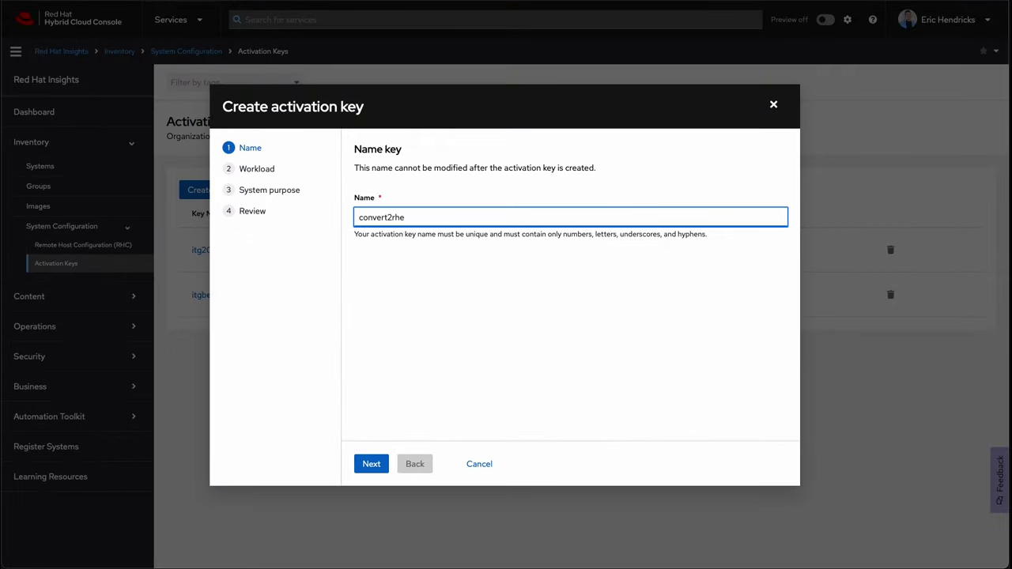
pyautogui.click(371, 466)
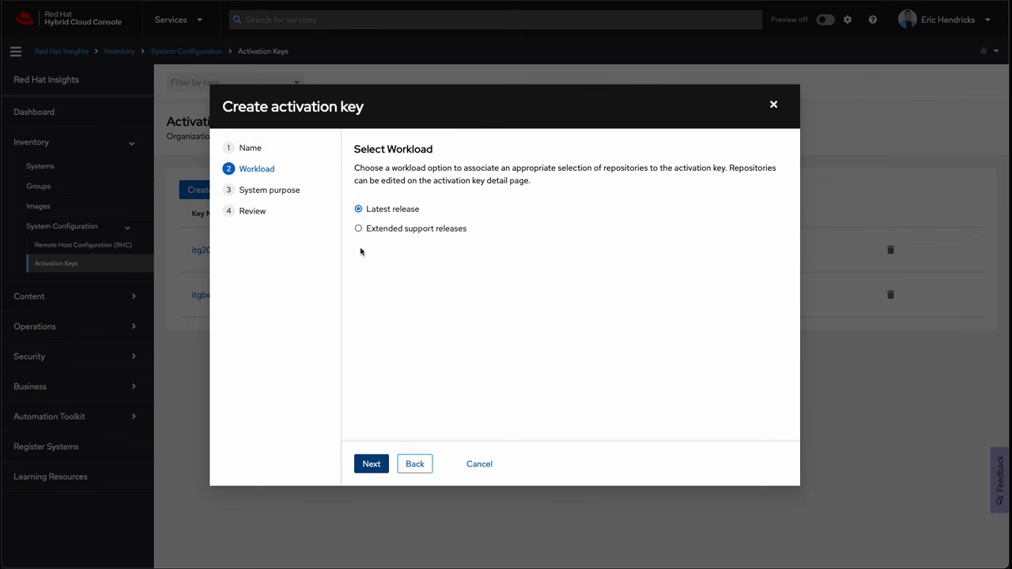
pyautogui.click(357, 229)
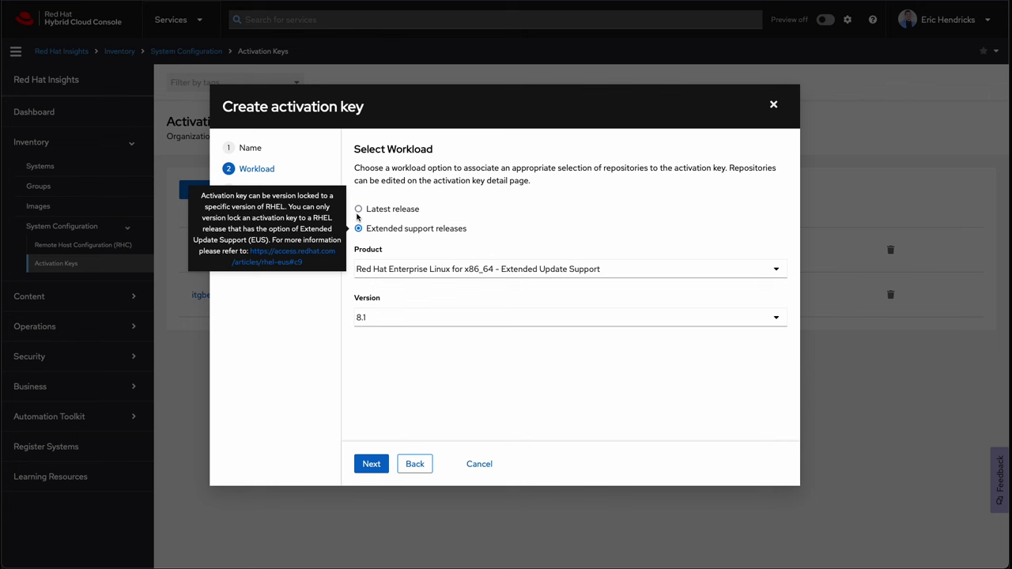
pyautogui.click(358, 209)
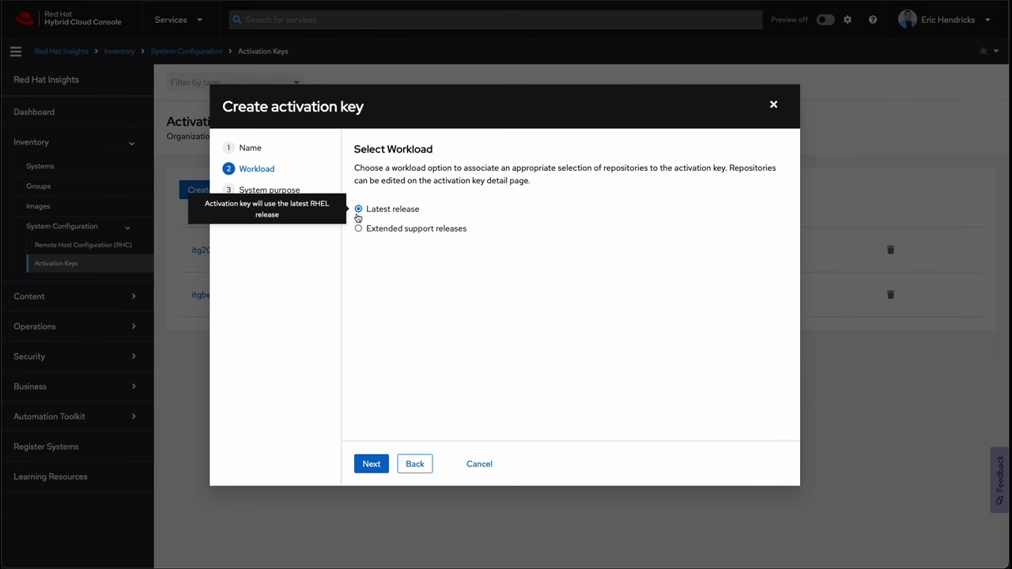
pyautogui.click(366, 473)
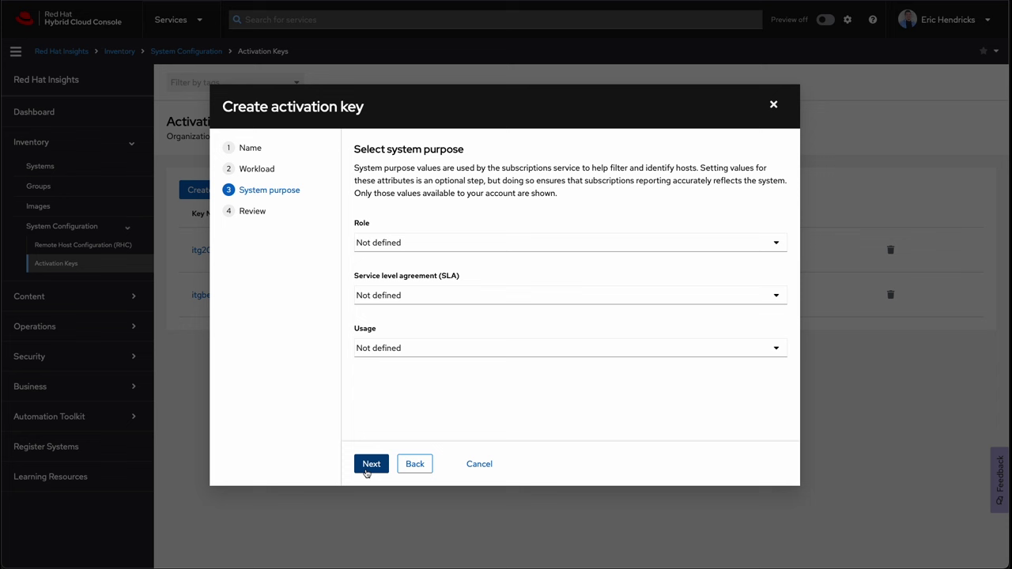
# Step: Set role RHEL Server, SLA Self-Support and usage Development/Test, then create the key
pyautogui.click(368, 244)
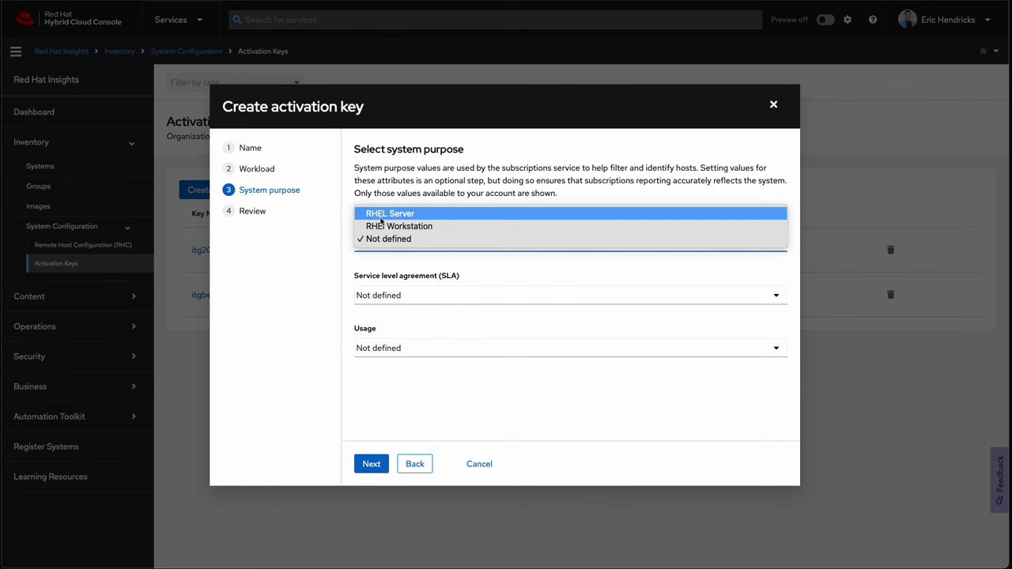
pyautogui.click(381, 220)
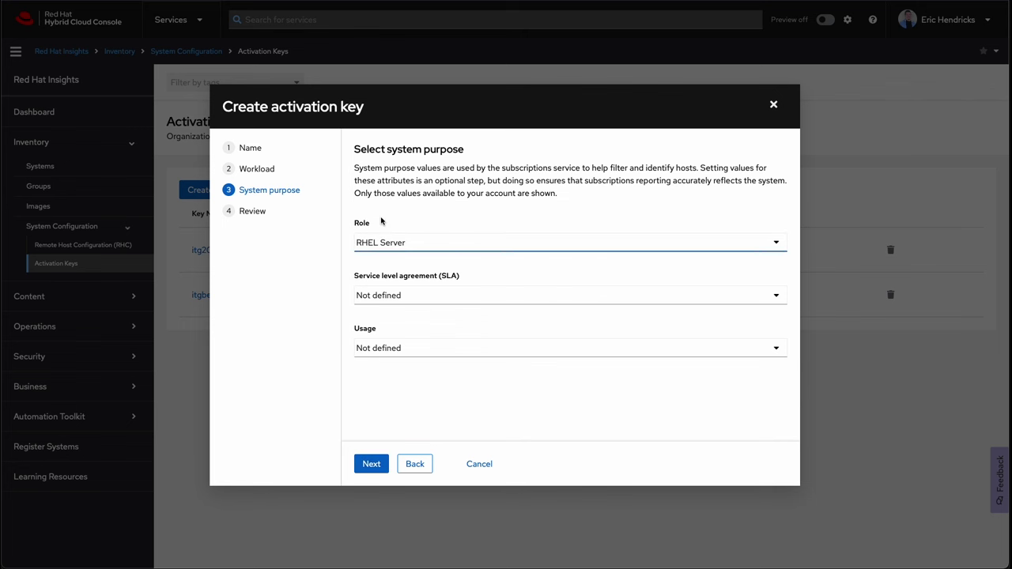
pyautogui.click(381, 293)
pyautogui.click(382, 279)
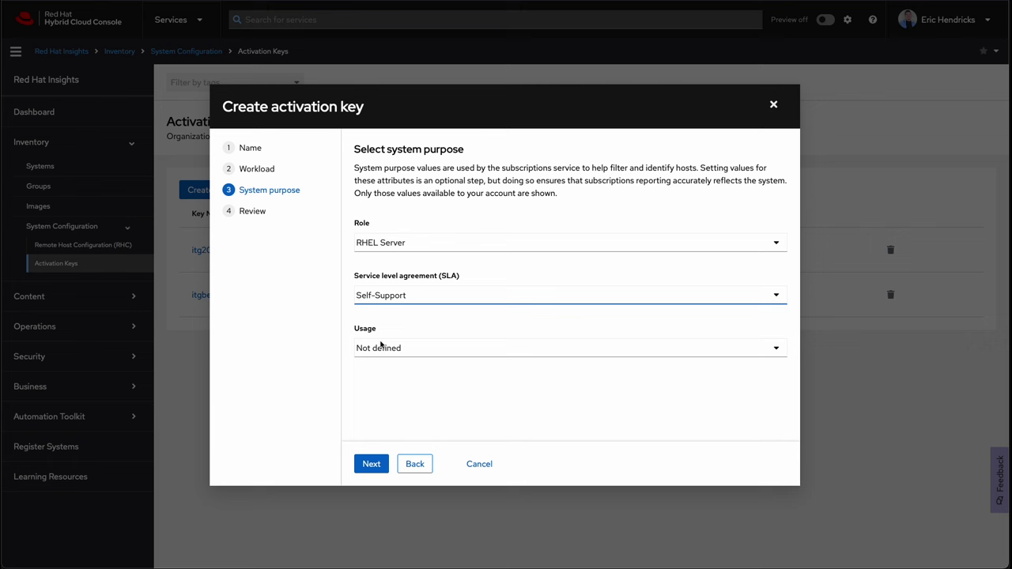
pyautogui.click(381, 346)
pyautogui.click(385, 319)
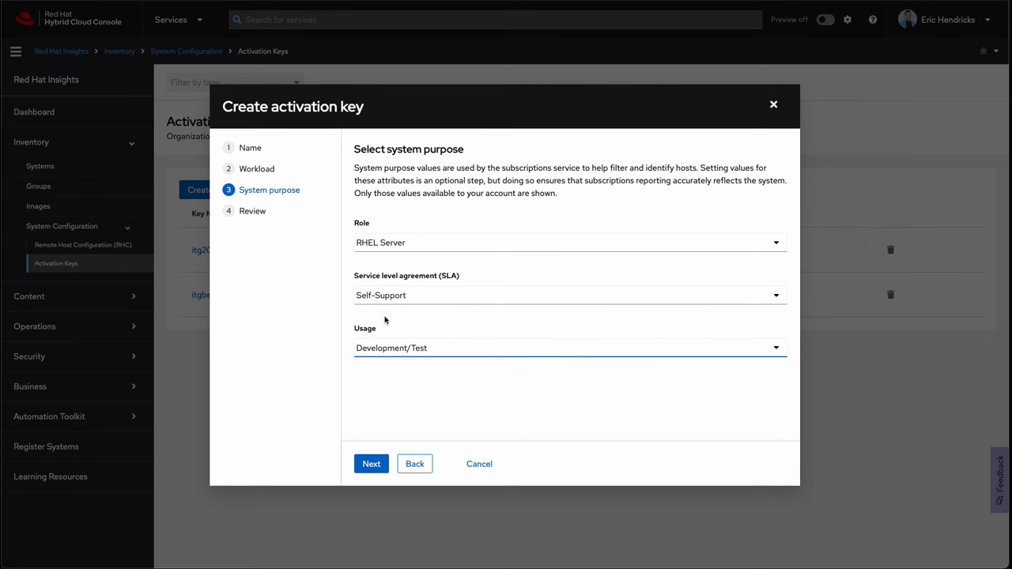
pyautogui.click(372, 464)
pyautogui.click(376, 464)
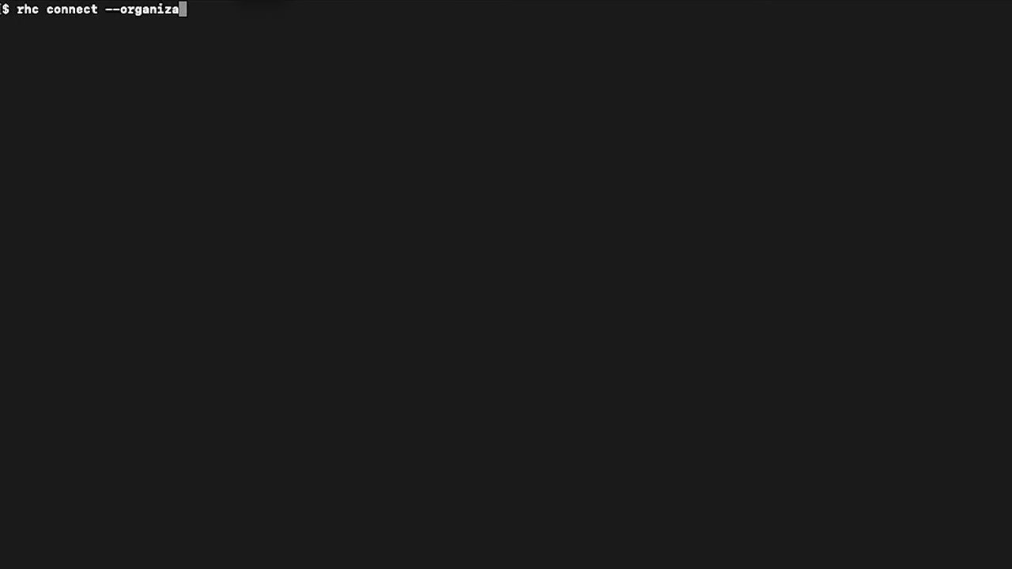
pyautogui.write('tion 129xxxxx --activation-key conve')
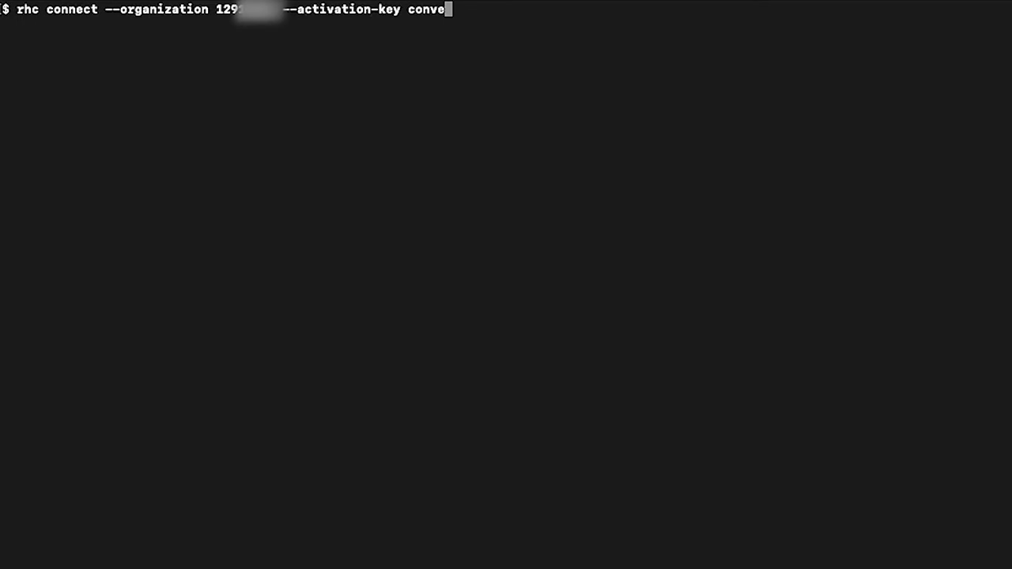
pyautogui.write('rt2rhel && insights-client')
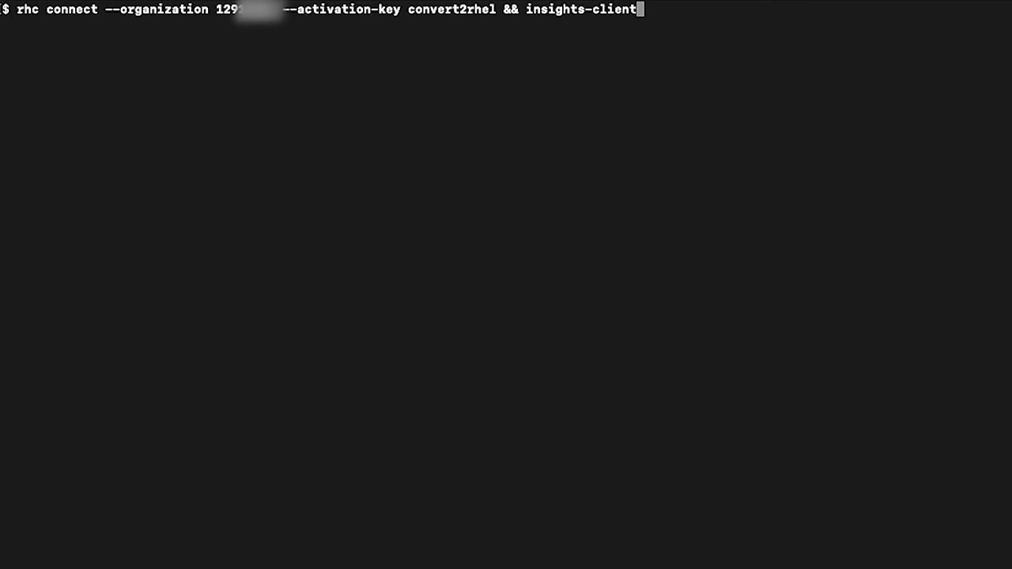
pyautogui.press('Return')
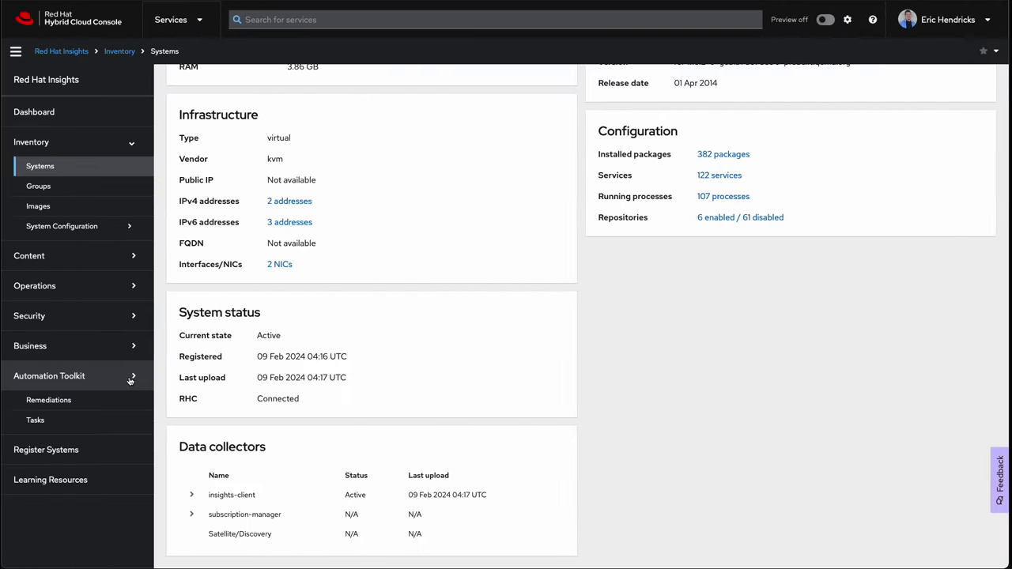
# Step: Run the Pre-conversion analysis task on cent07a and view its progress
pyautogui.click(122, 424)
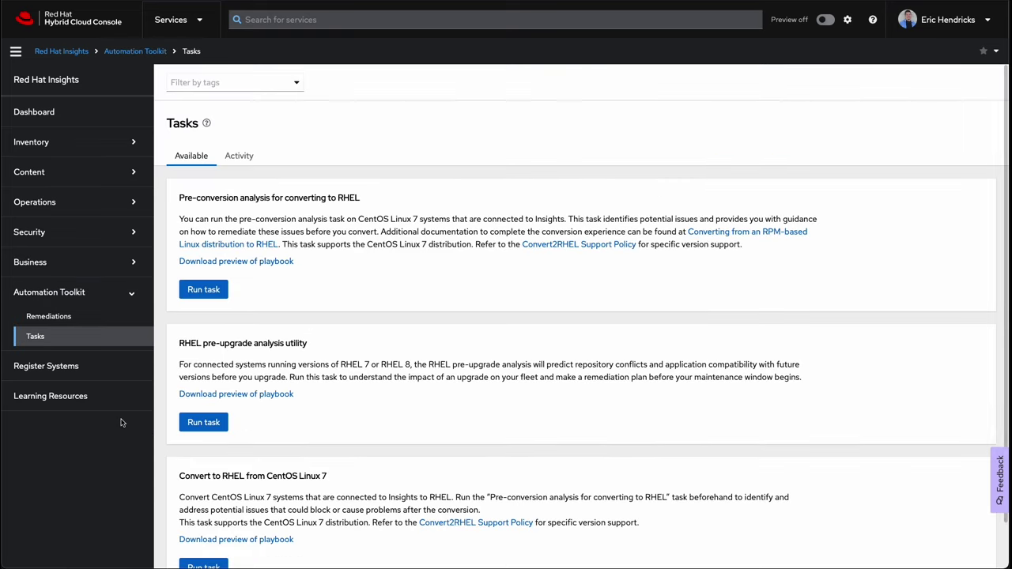
pyautogui.moveTo(185, 199); pyautogui.dragTo(354, 194)
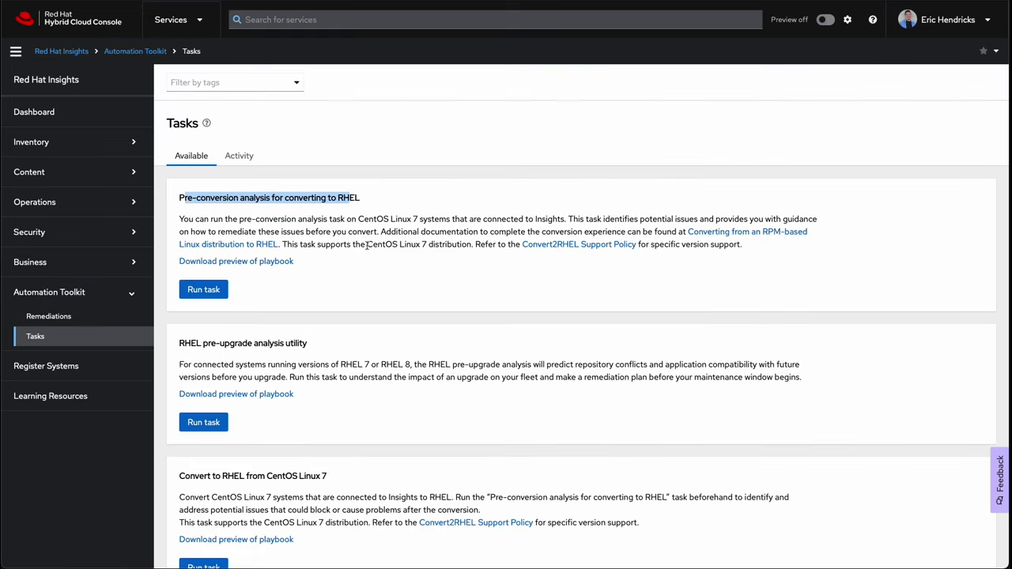
pyautogui.click(204, 290)
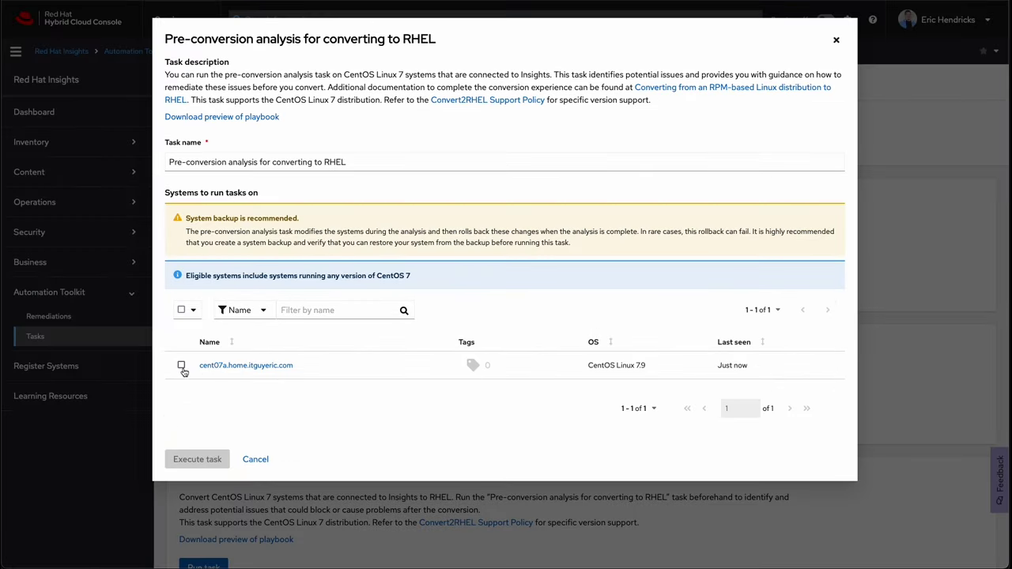
pyautogui.click(181, 368)
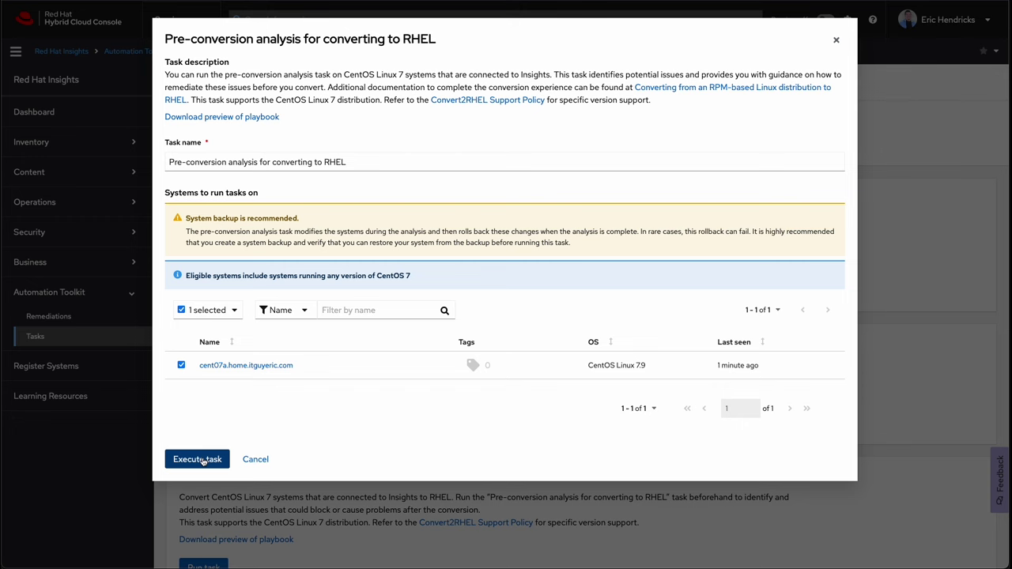
pyautogui.click(200, 460)
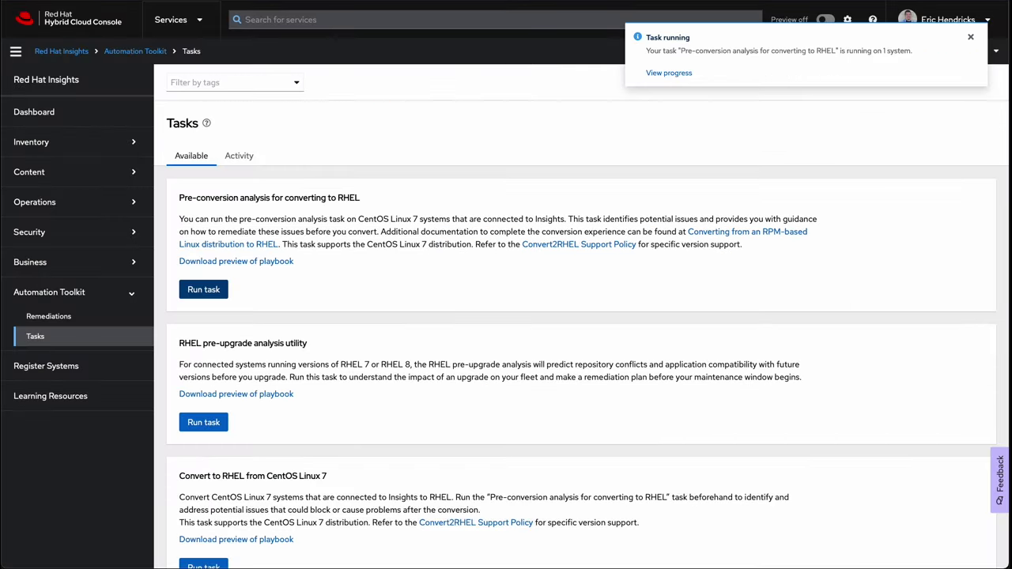
pyautogui.click(669, 74)
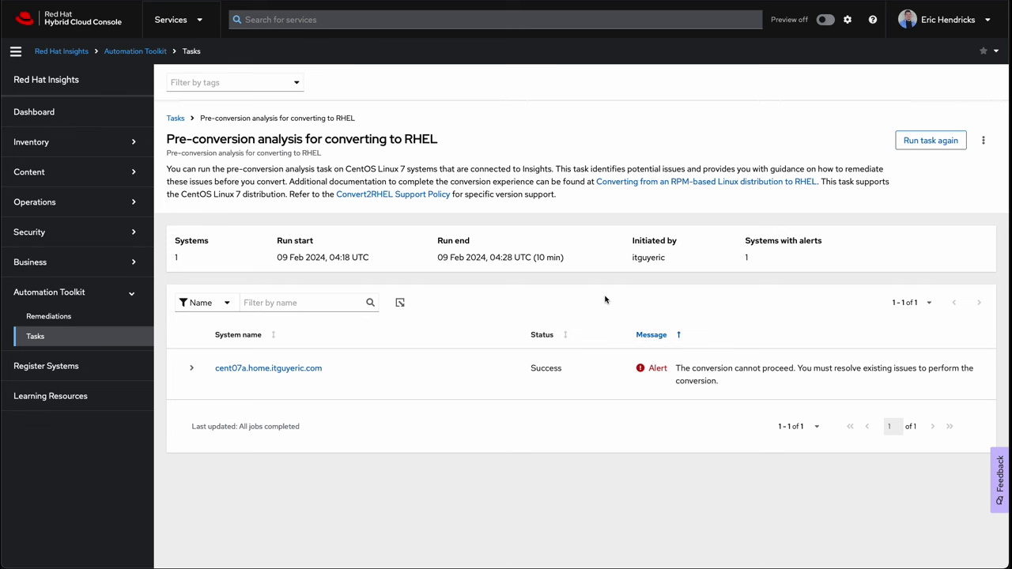
# Step: Expand cent07a's Outdated packages detected finding and highlight epel-release in the diagnosis
pyautogui.click(191, 368)
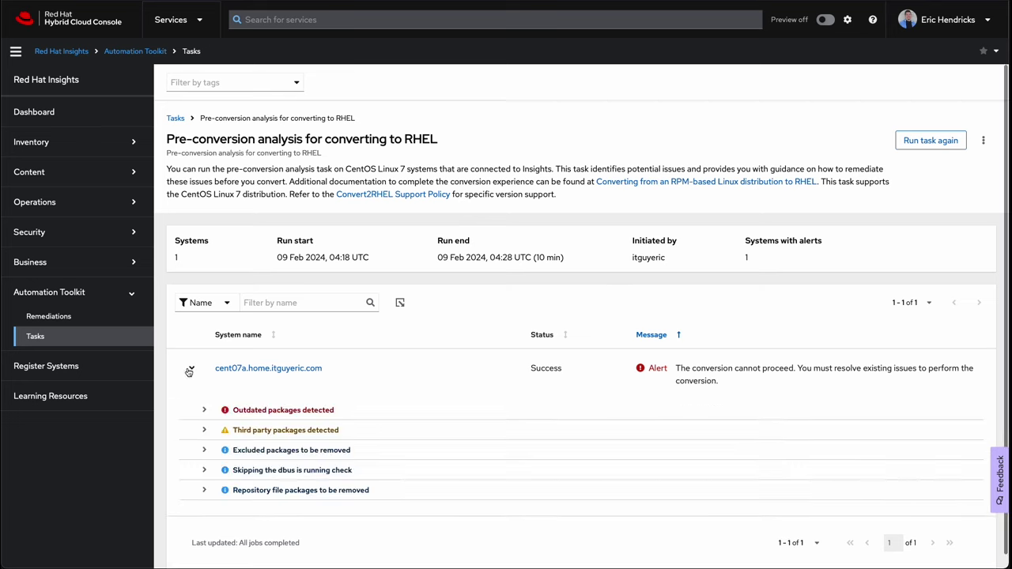
pyautogui.click(203, 410)
pyautogui.scroll(-2, 202, 413)
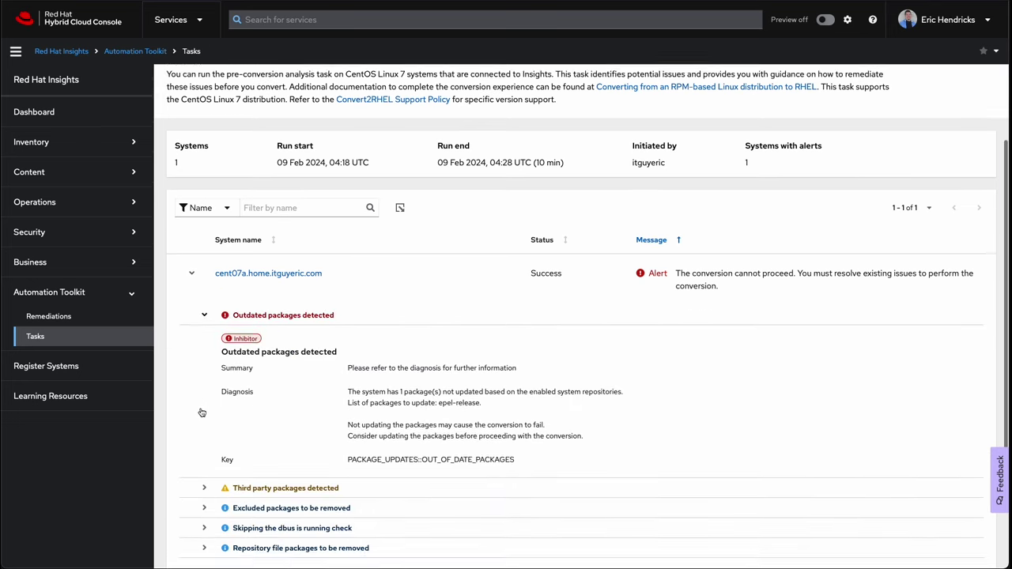
pyautogui.scroll(-1, 202, 412)
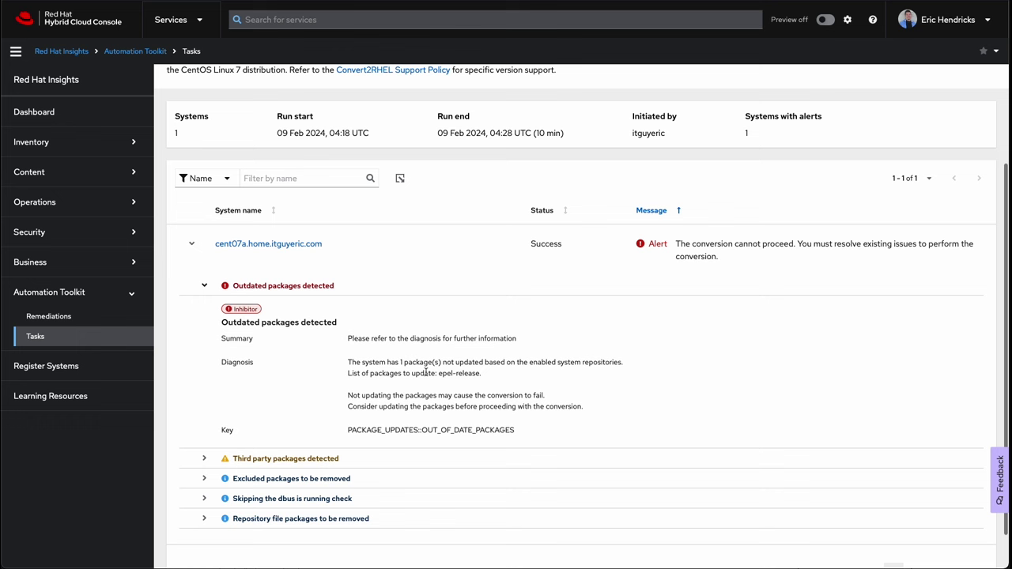
pyautogui.moveTo(438, 373); pyautogui.dragTo(477, 383)
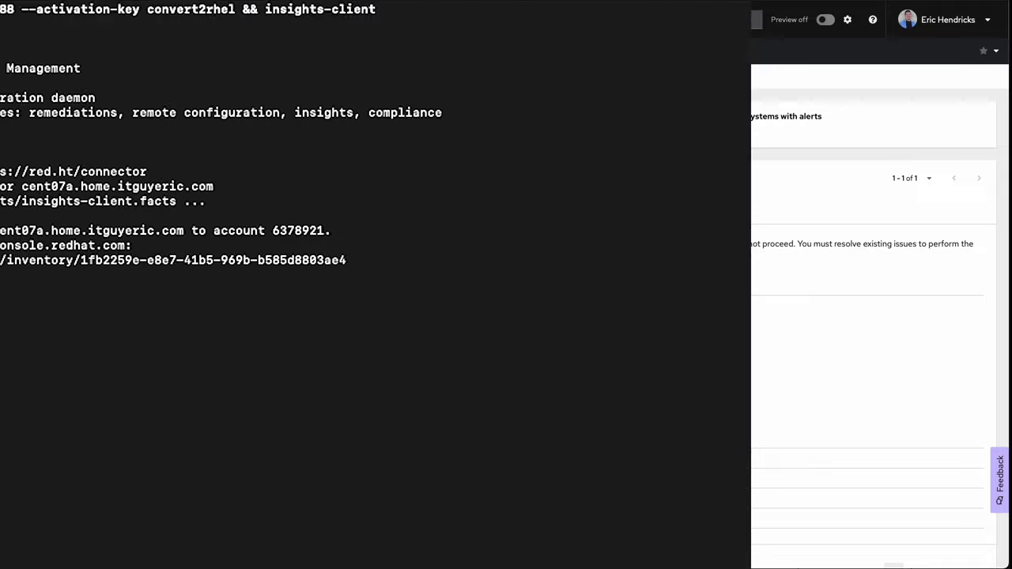
# Step: Run yum update -y to upgrade epel-release from 7-11 to 7-14
pyautogui.write('yum update -y')
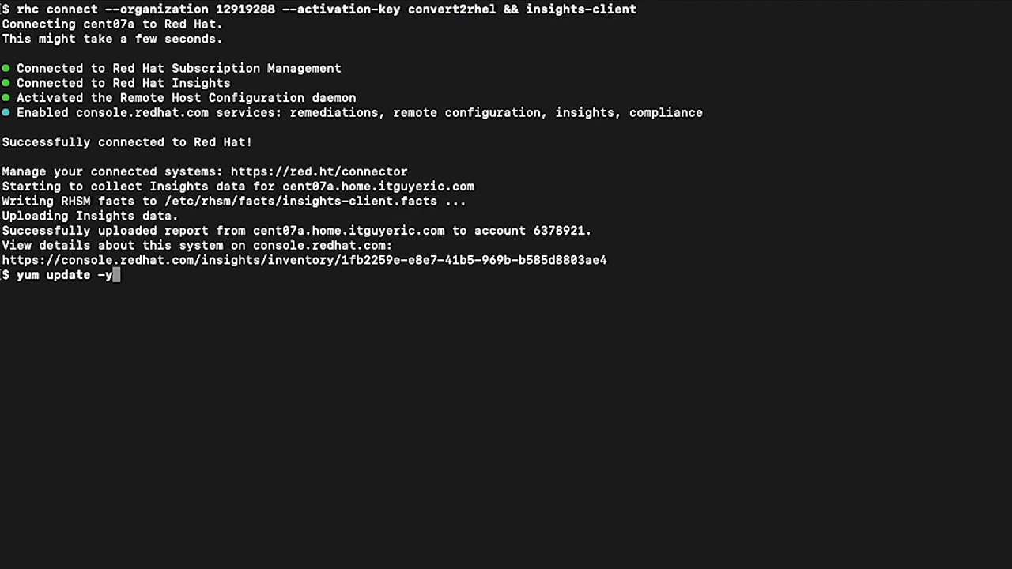
pyautogui.press('Return')
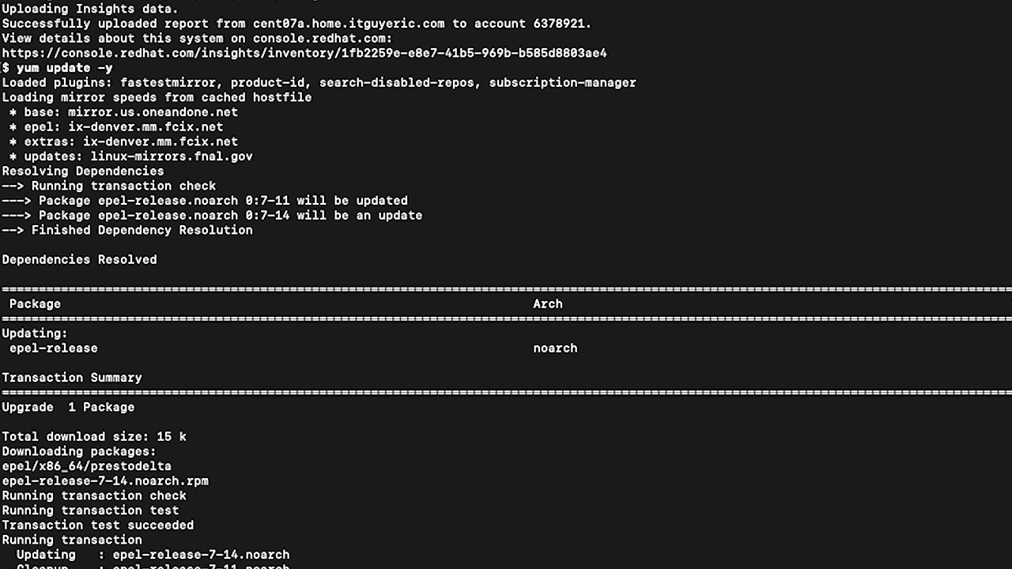
pyautogui.scroll(5, 506, 285)
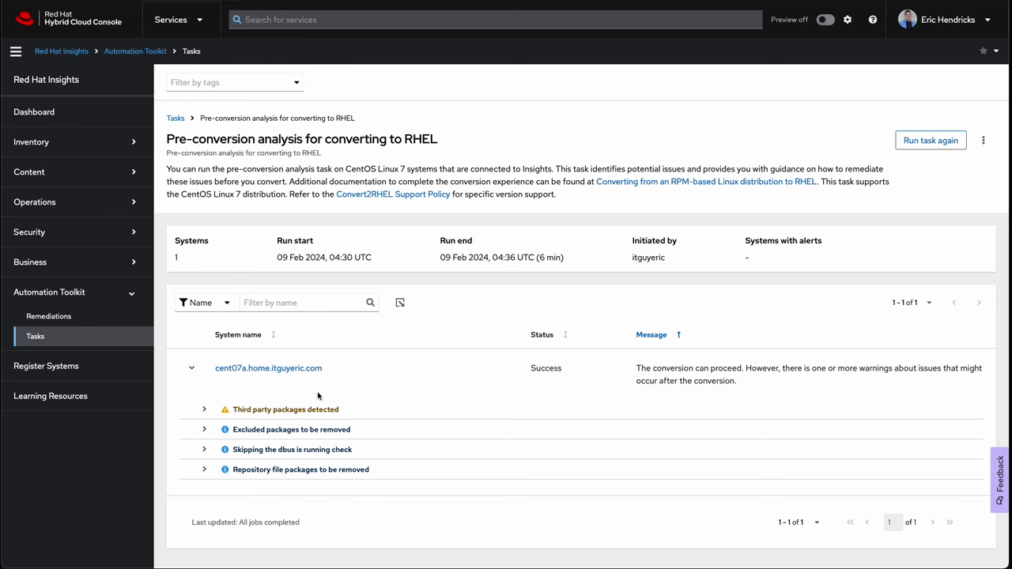
# Step: Execute the Convert to RHEL from CentOS Linux 7 task and view its results
pyautogui.click(137, 339)
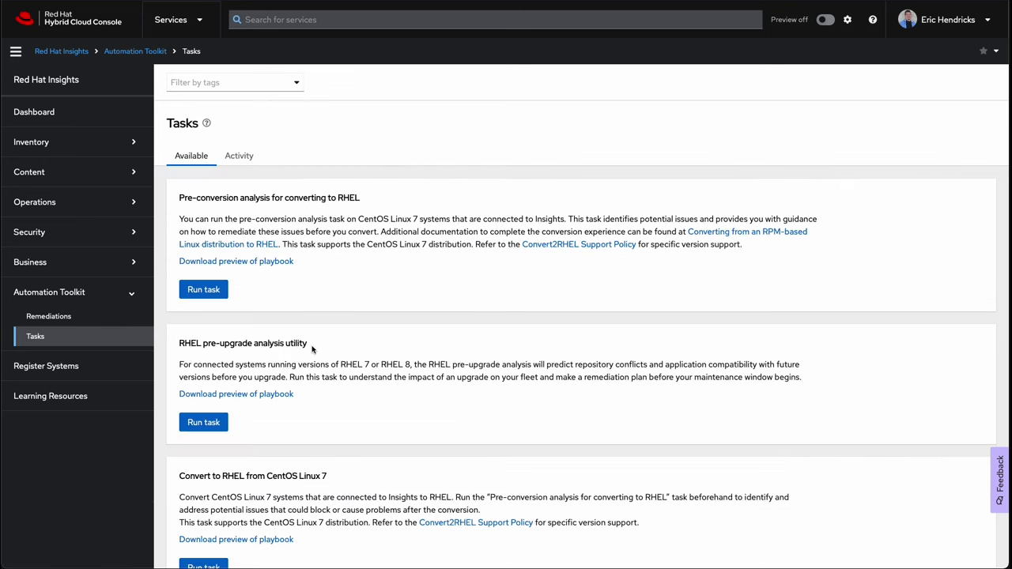
pyautogui.scroll(-1, 311, 349)
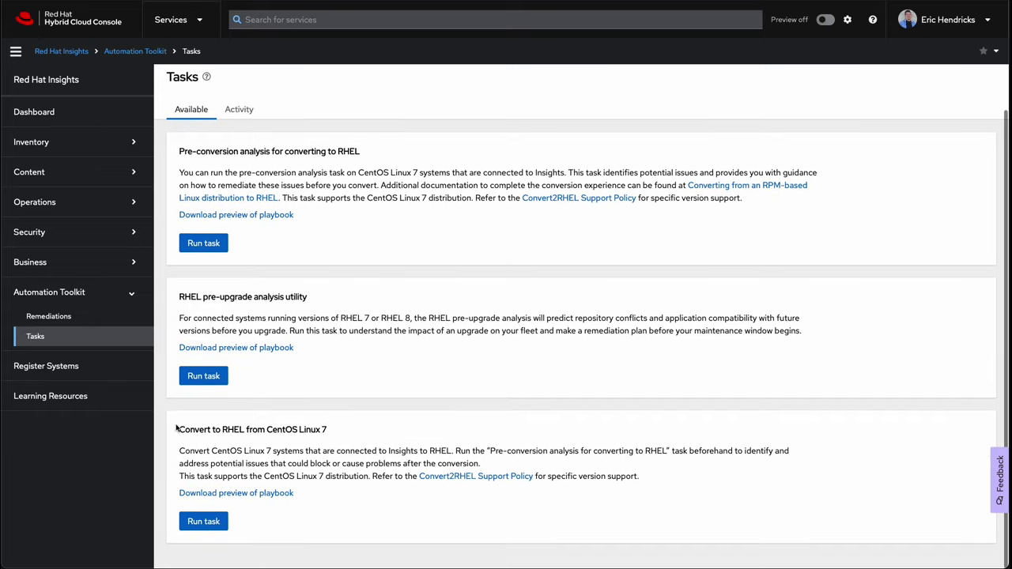
pyautogui.moveTo(178, 428); pyautogui.dragTo(327, 431)
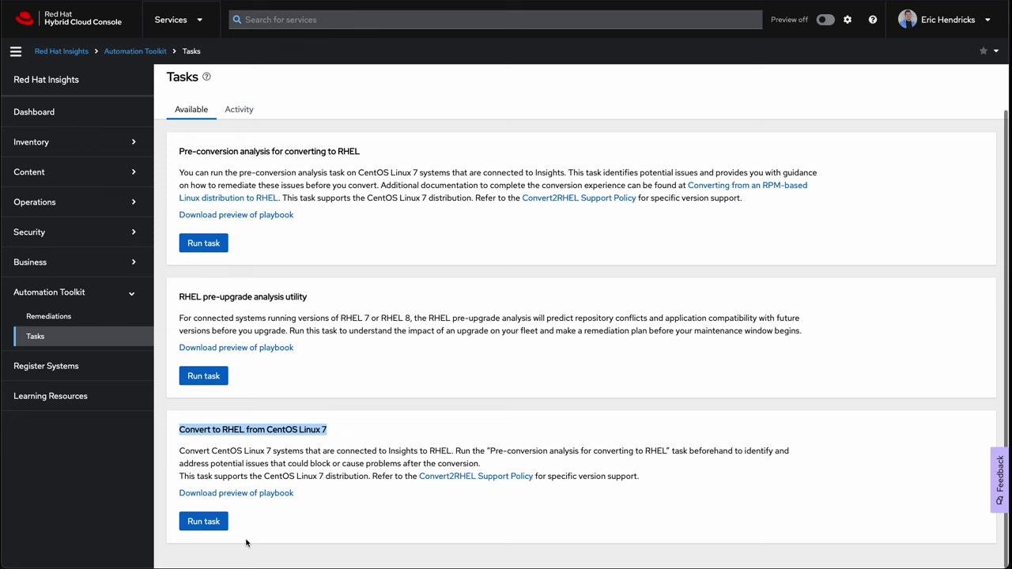
pyautogui.click(208, 527)
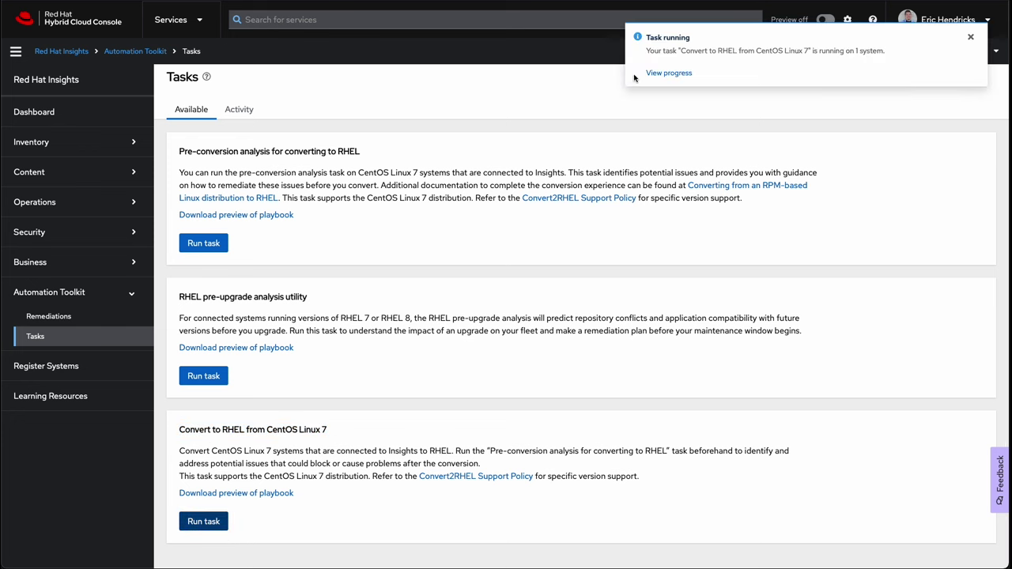
pyautogui.click(656, 73)
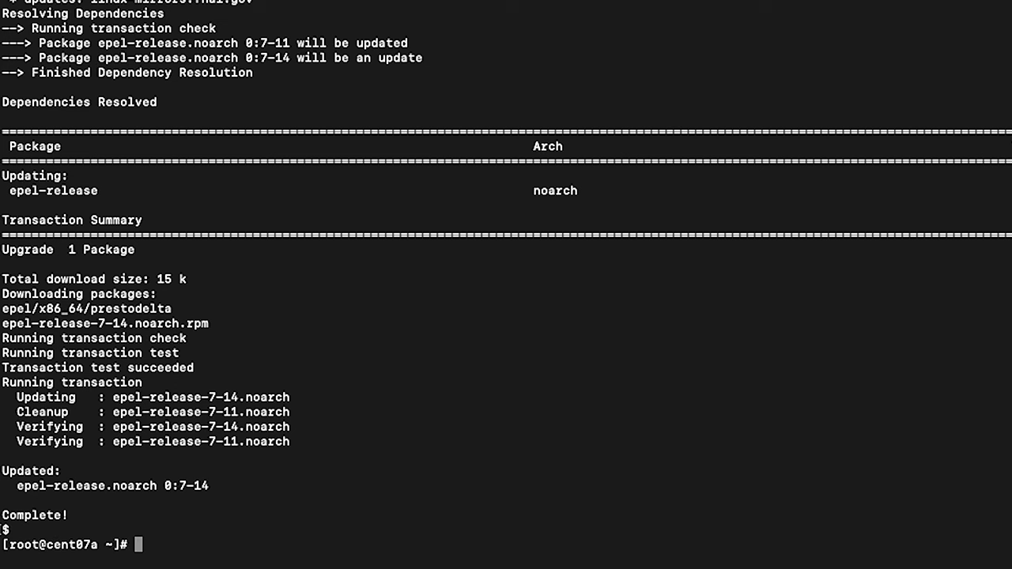
# Step: Reboot, SSH back into cent07a, and check /etc/redhat-release shows RHEL Server 7.9 (Maipo)
pyautogui.write('reboot')
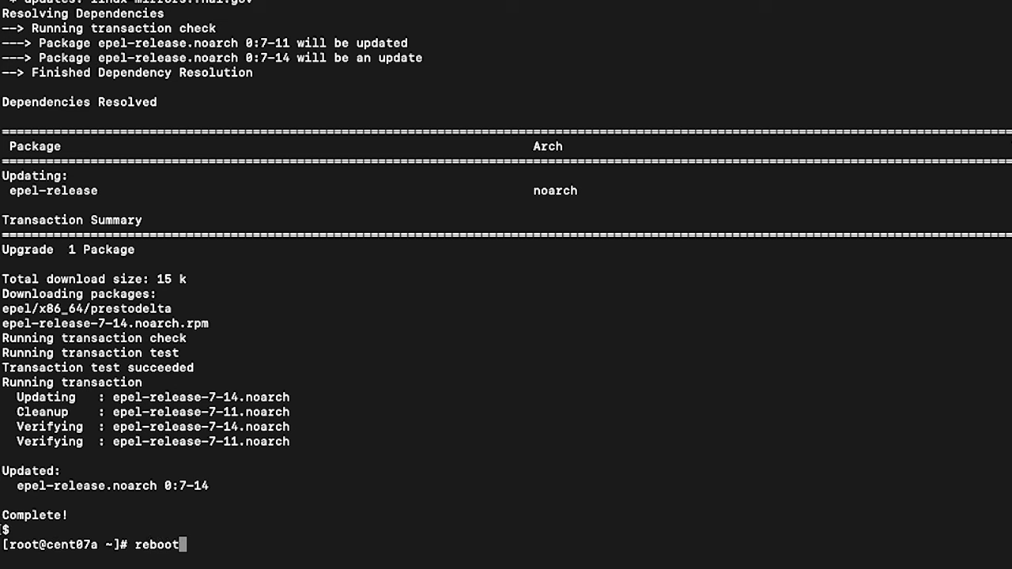
pyautogui.press('Return')
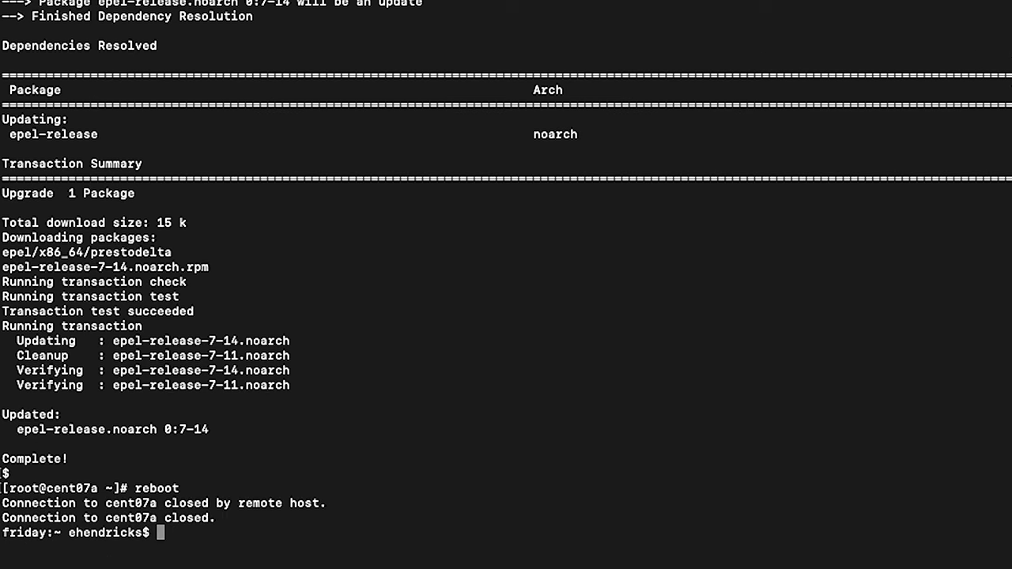
pyautogui.write('ssh ansible@cent07a')
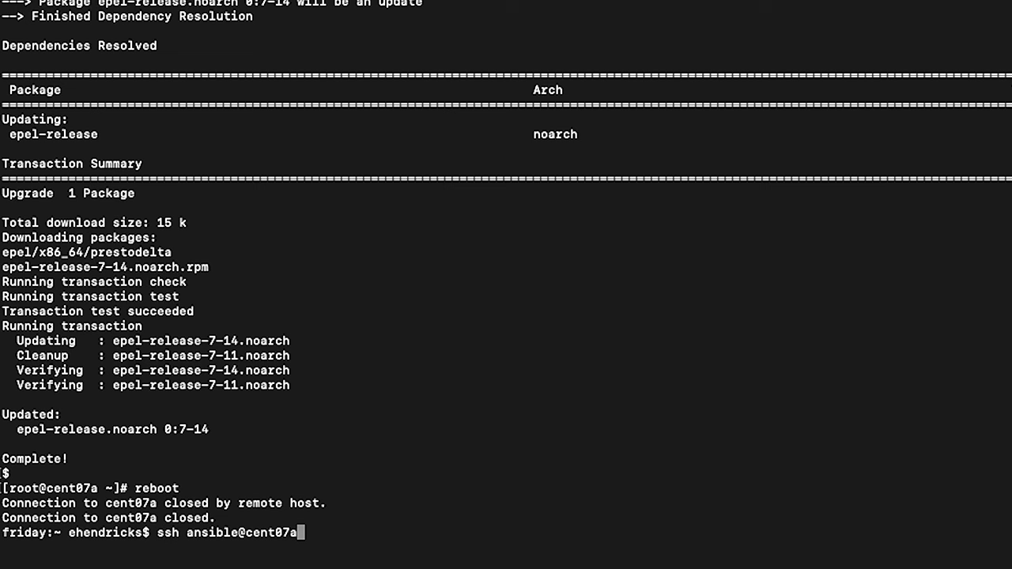
pyautogui.press('Return')
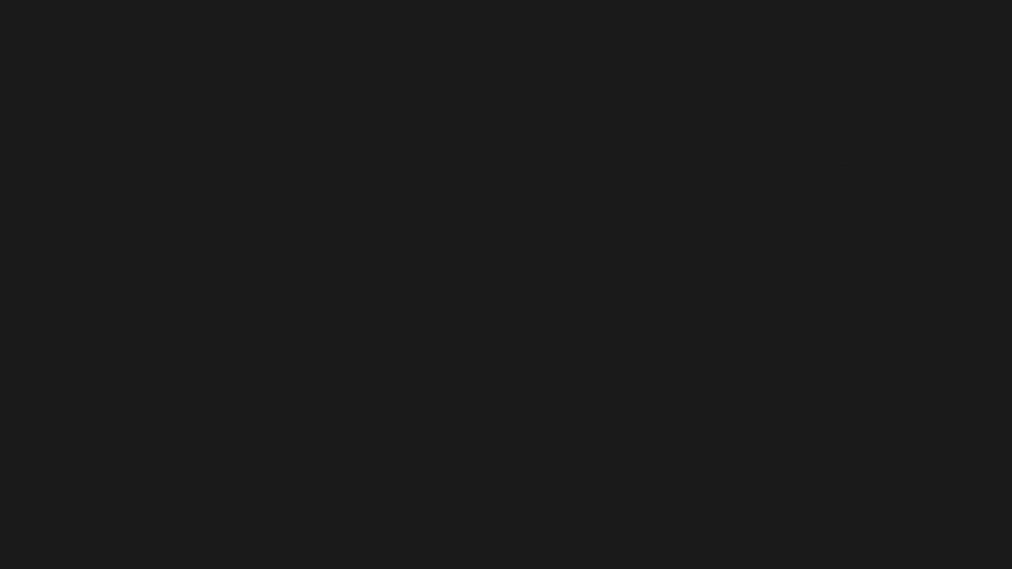
pyautogui.write('cat /etc/redhat-release')
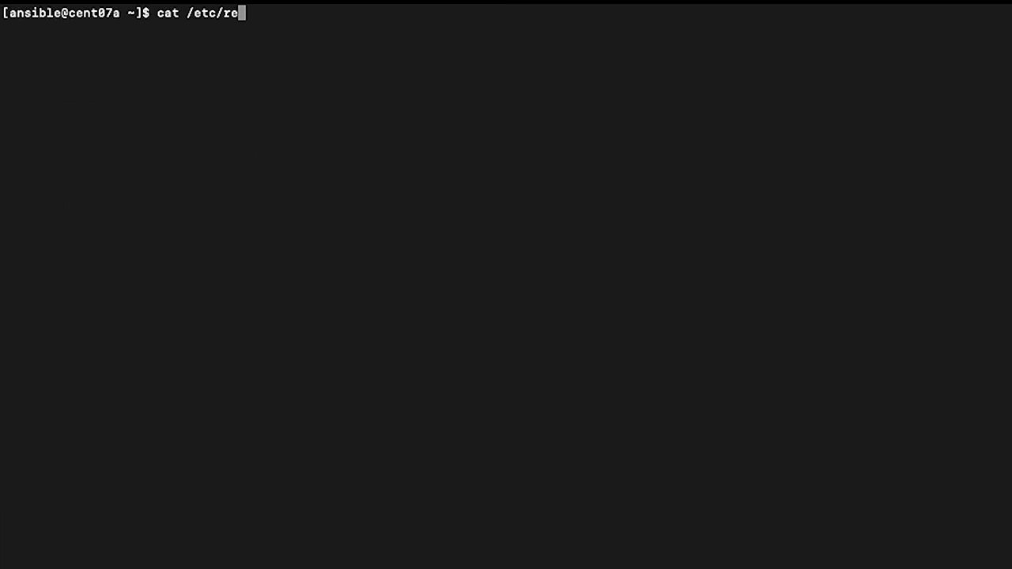
pyautogui.press('Return')
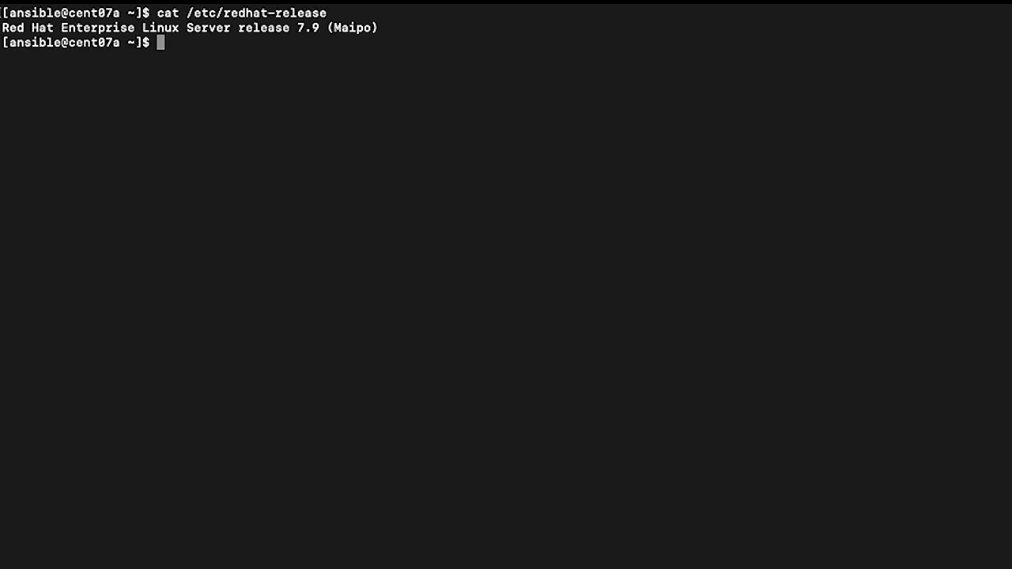